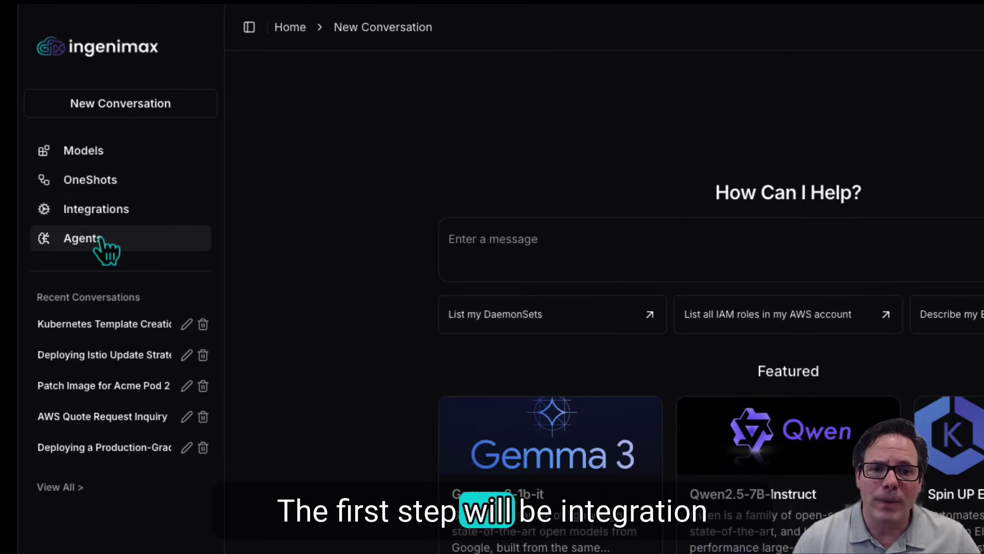
- Review each integration category, confirming AWS, GitHub and Slack are connected
click(98, 209)
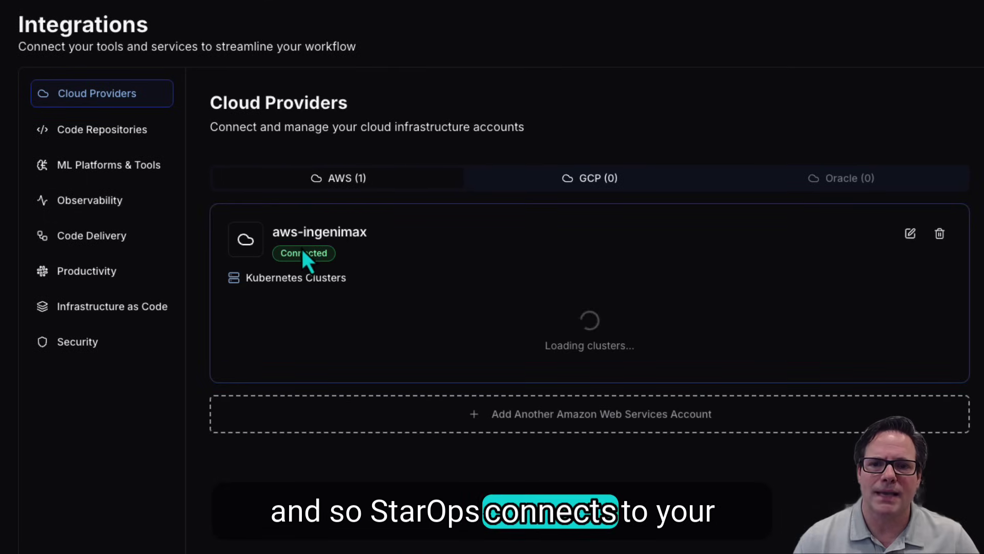
click(123, 138)
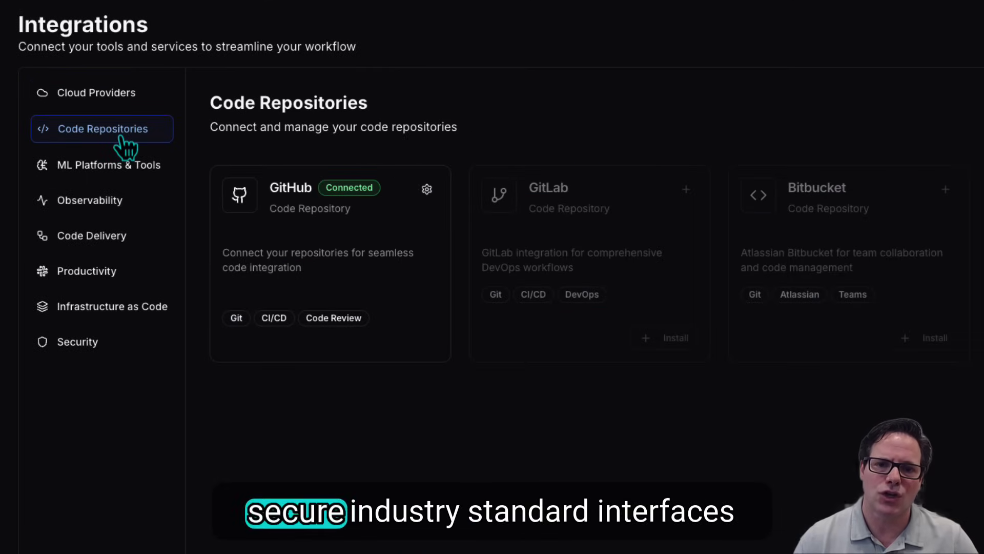
click(126, 166)
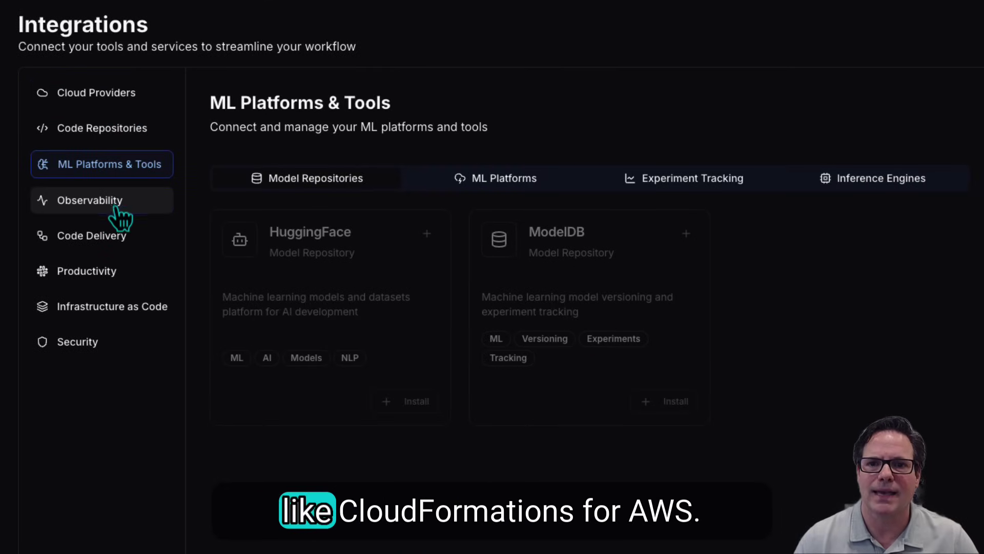
click(121, 202)
click(115, 237)
click(107, 281)
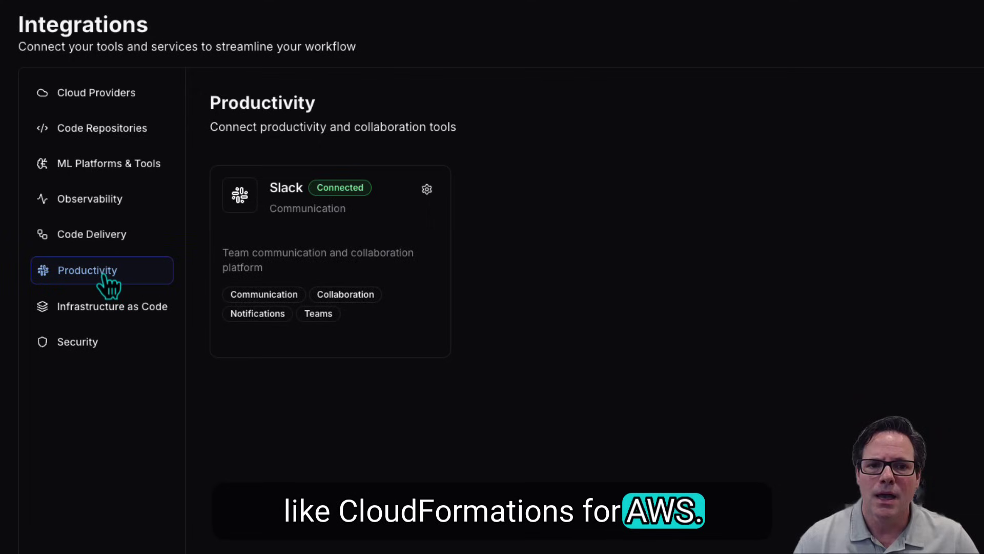
click(106, 317)
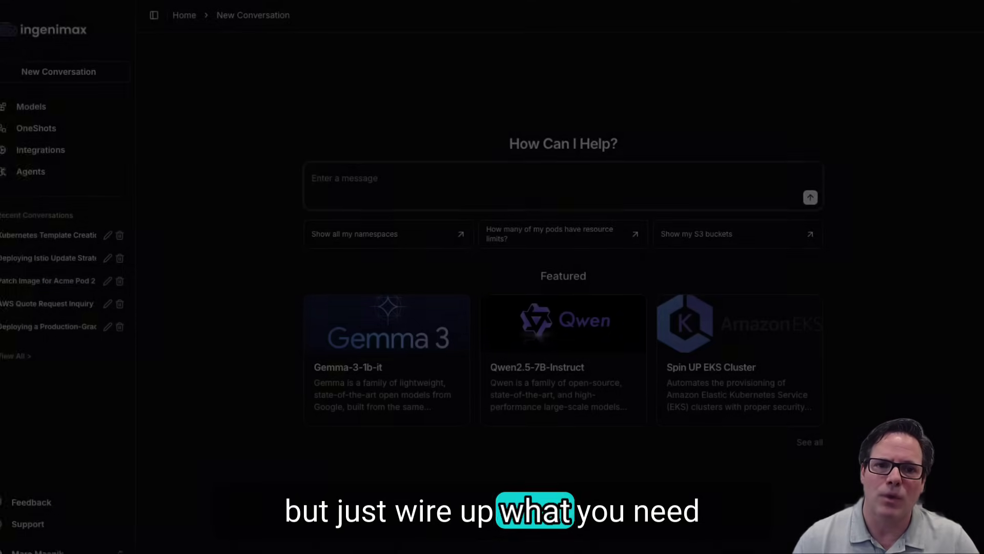
text(please deploy an ek)
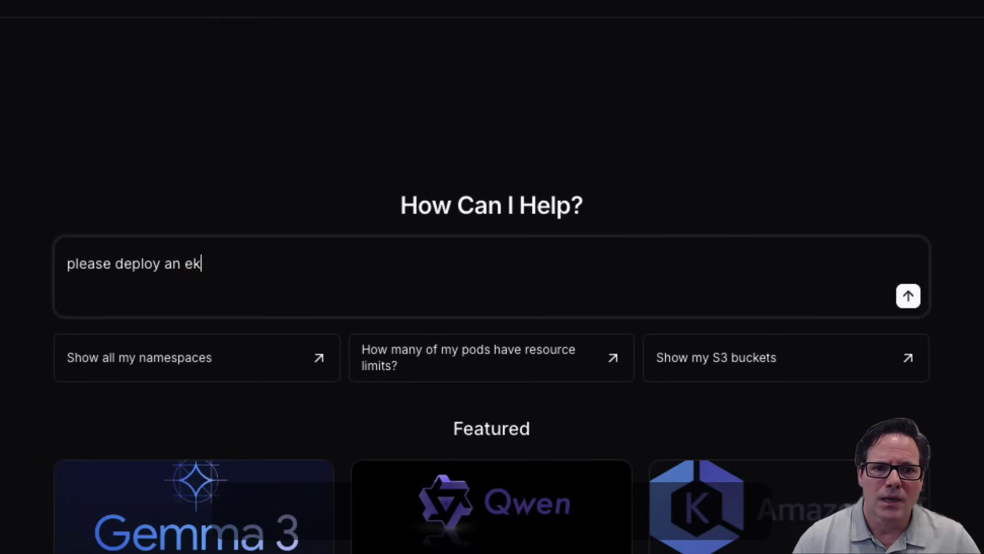
text(s cluster named eks-marc-04 with environment tag)
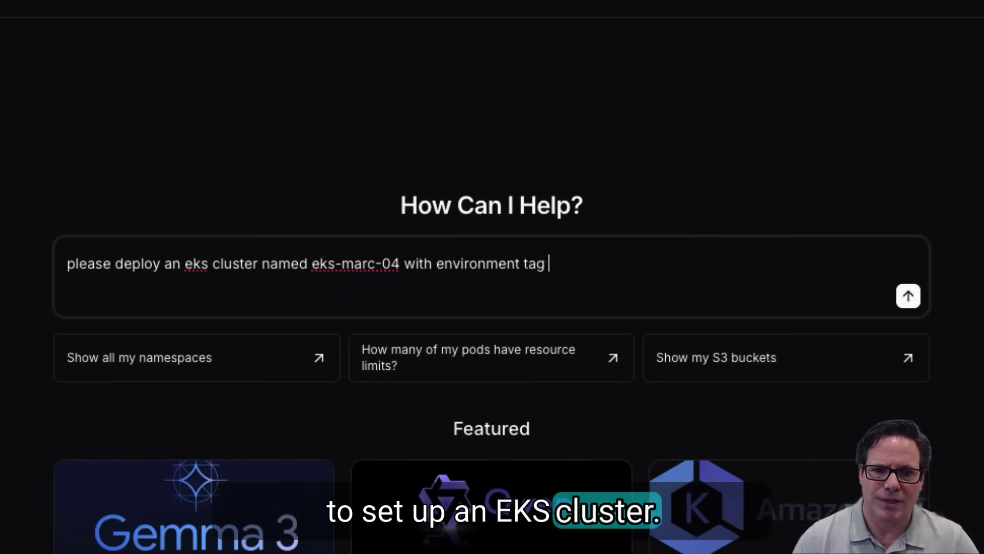
text(4)
- Send the request to deploy EKS cluster eks-marc-04 with environment tag marc-04
key(Return)
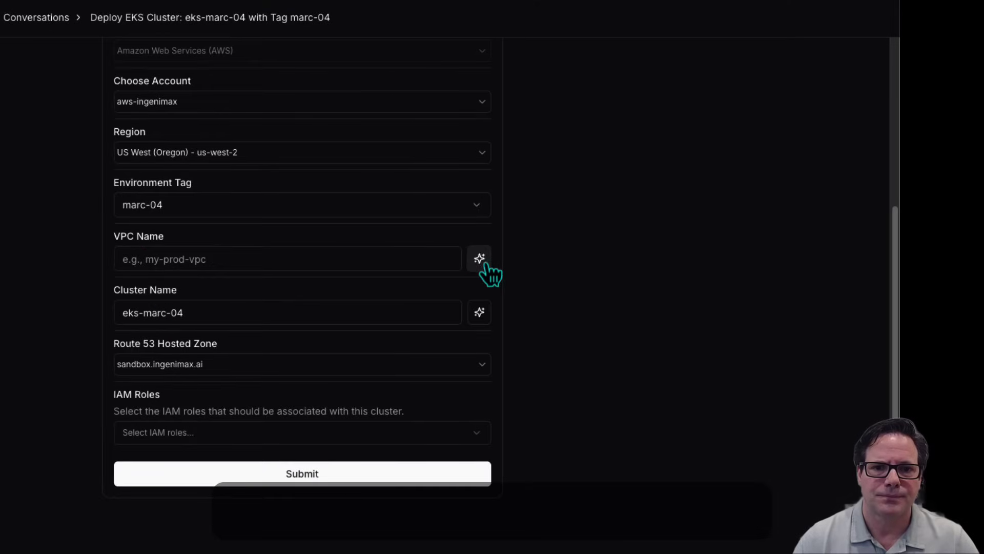
- Submit the cluster form with auto-generated VPC app-marc-04-vpc and both IAM roles associated
click(483, 261)
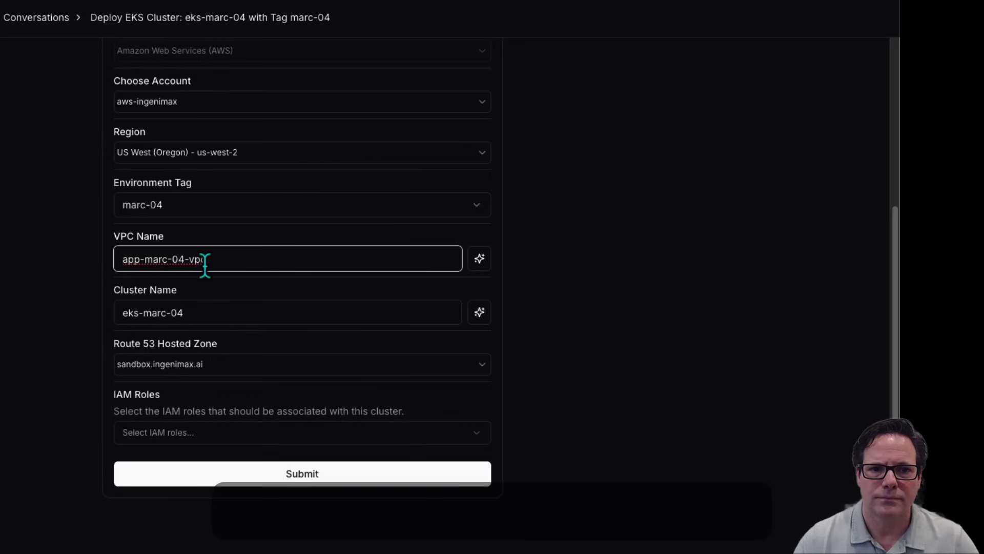
click(158, 432)
click(126, 496)
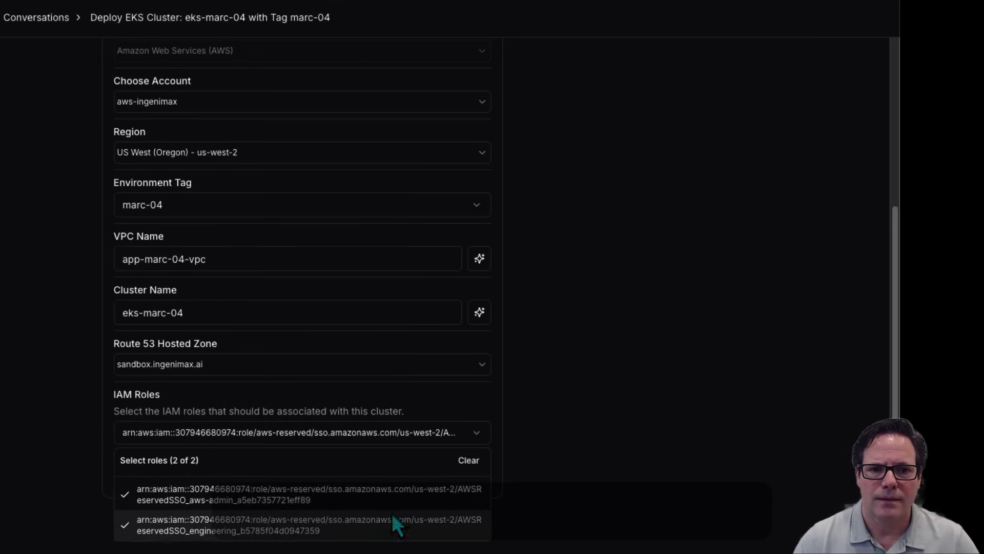
click(525, 475)
click(372, 474)
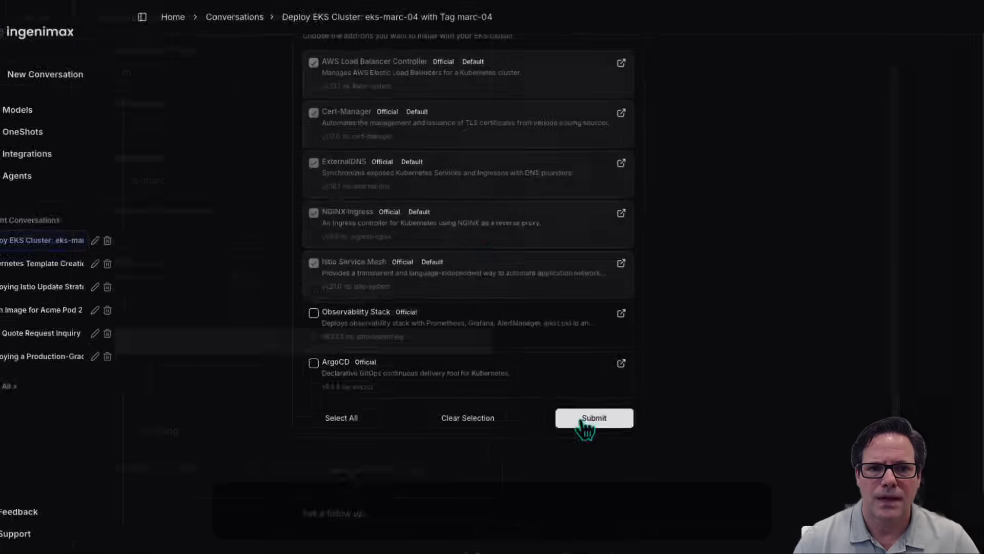
- Submit the add-ons with Observability Stack and ArgoCD included alongside the defaults
click(228, 378)
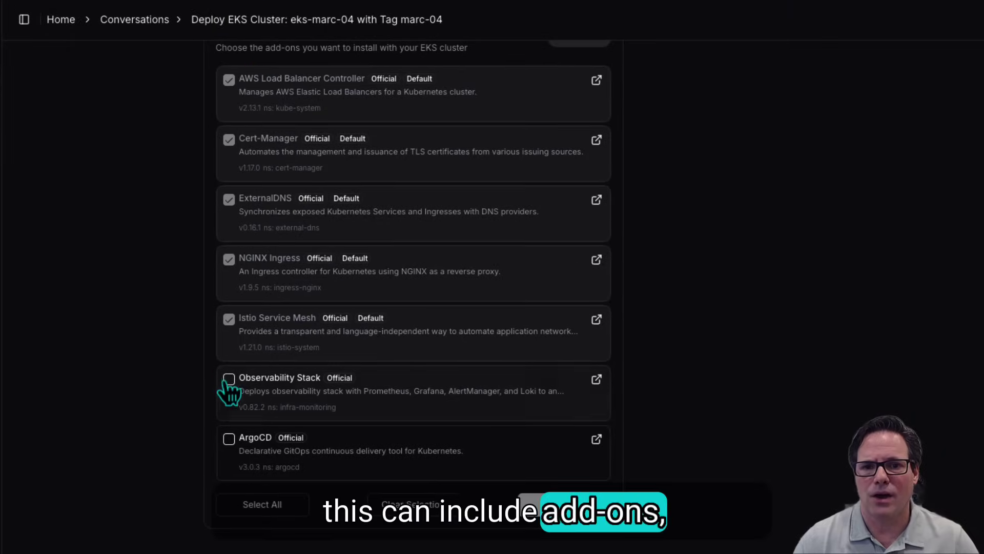
click(228, 439)
click(561, 512)
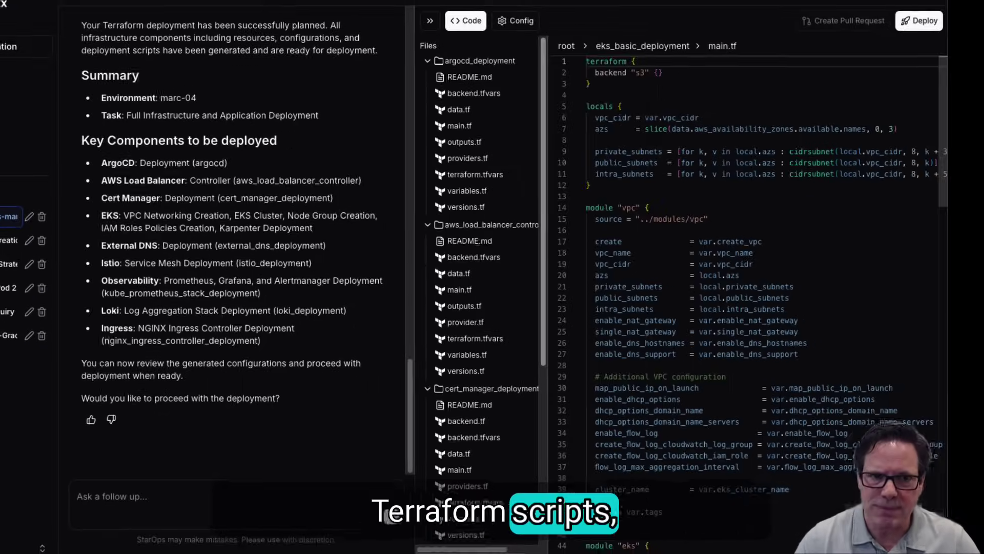
scroll(465, 308, down, 5)
scroll(465, 308, down, 1)
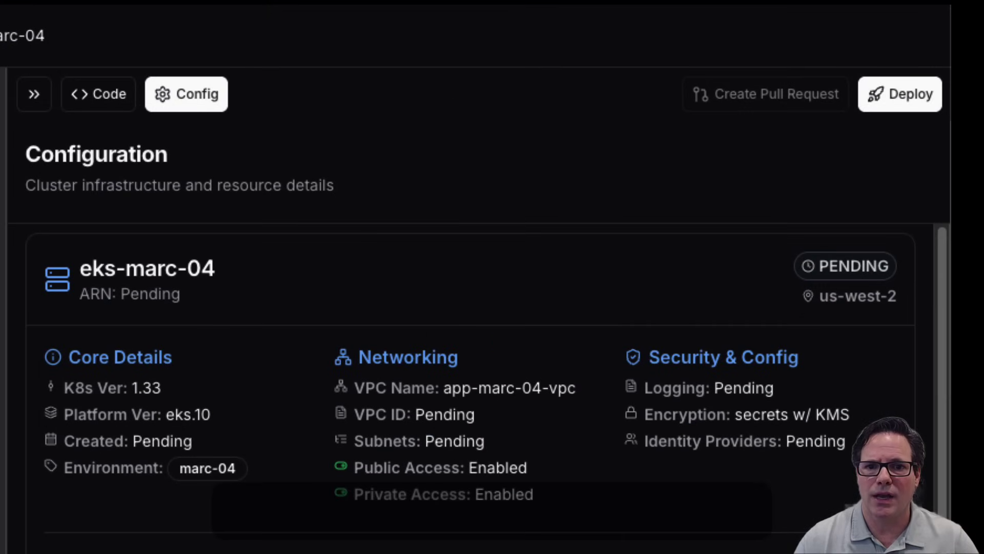
scroll(477, 308, down, 2)
scroll(477, 308, down, 3)
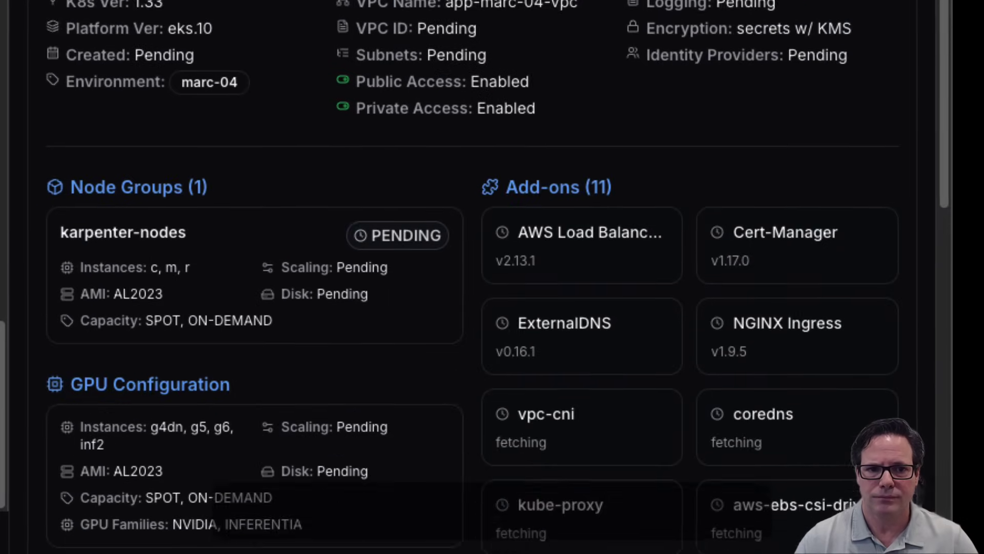
scroll(477, 307, down, 2)
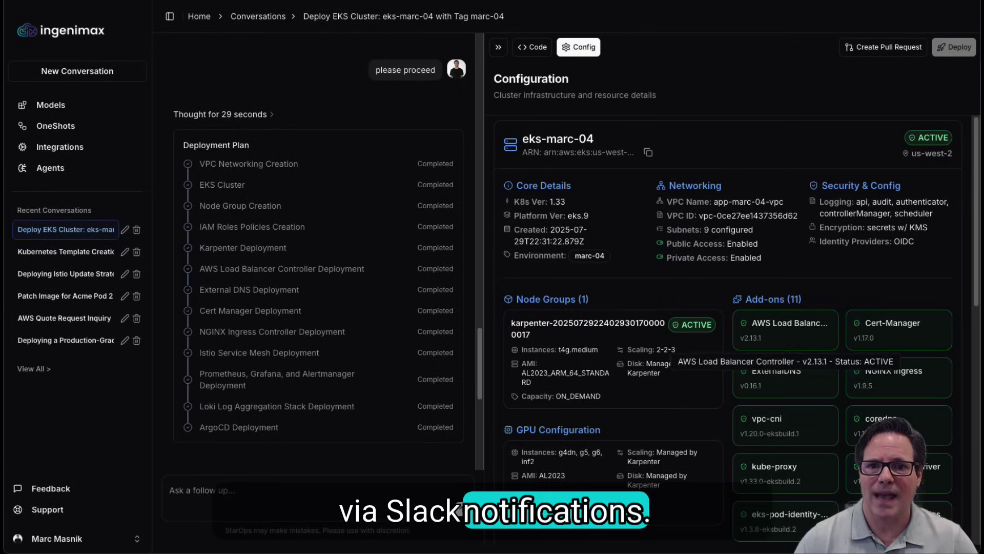
scroll(318, 308, down, 5)
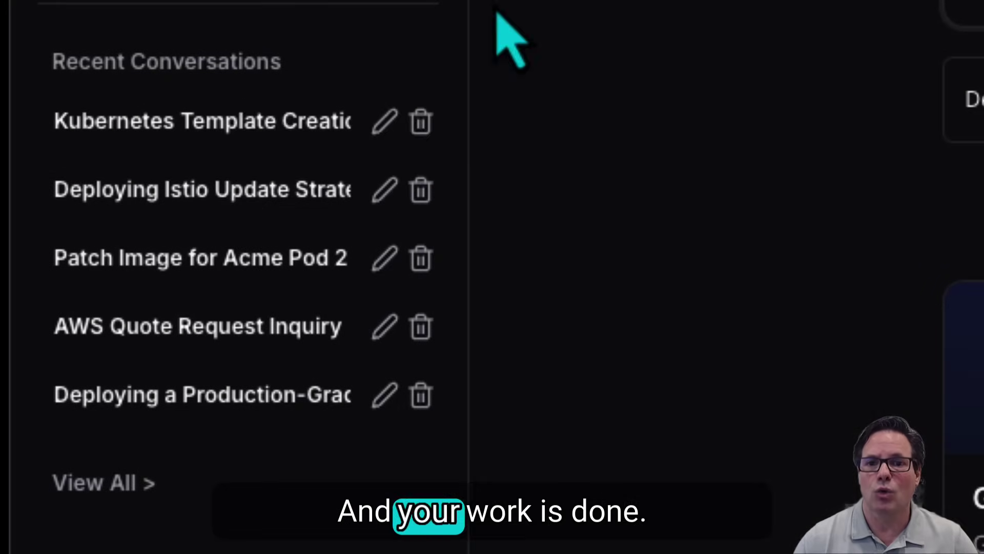
- Show the full list of past conversations, including the eks-marc-04 deployment
click(116, 481)
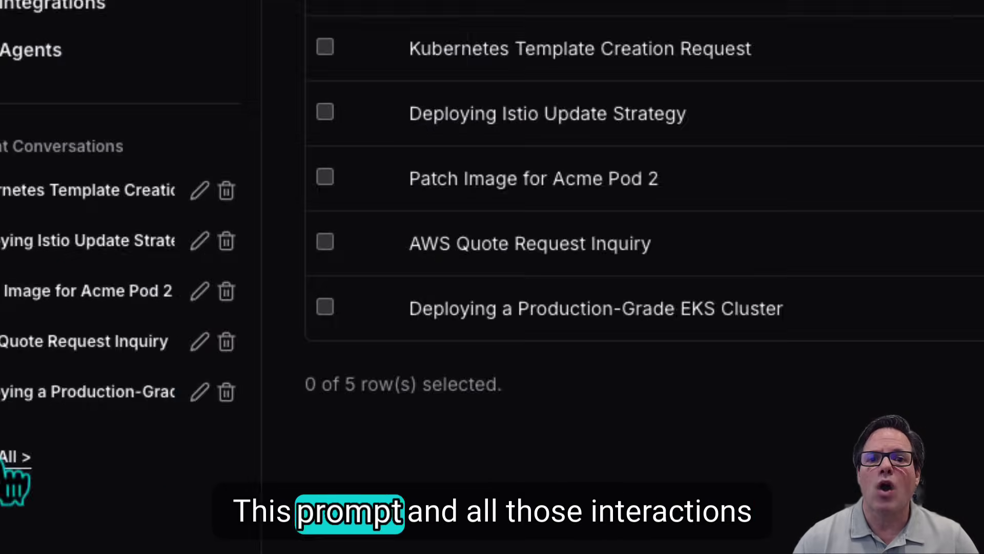